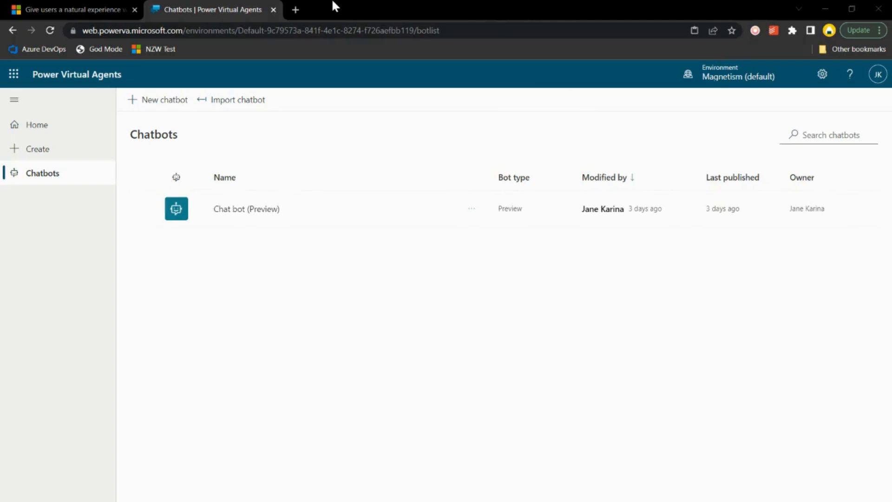
# Review the Microsoft Learn article on multi-modal response authoring, covering its availability dates, business value and feature details
pyautogui.click(134, 4)
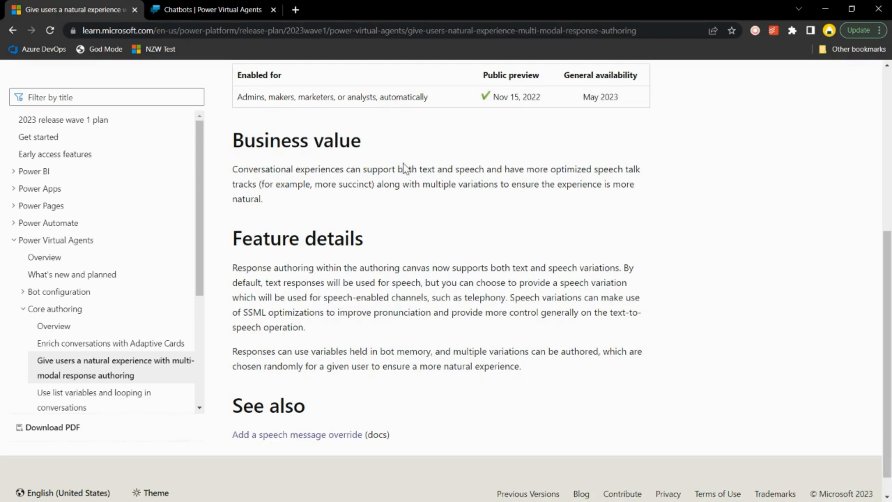
pyautogui.scroll(5, 404, 164)
pyautogui.scroll(1, 433, 161)
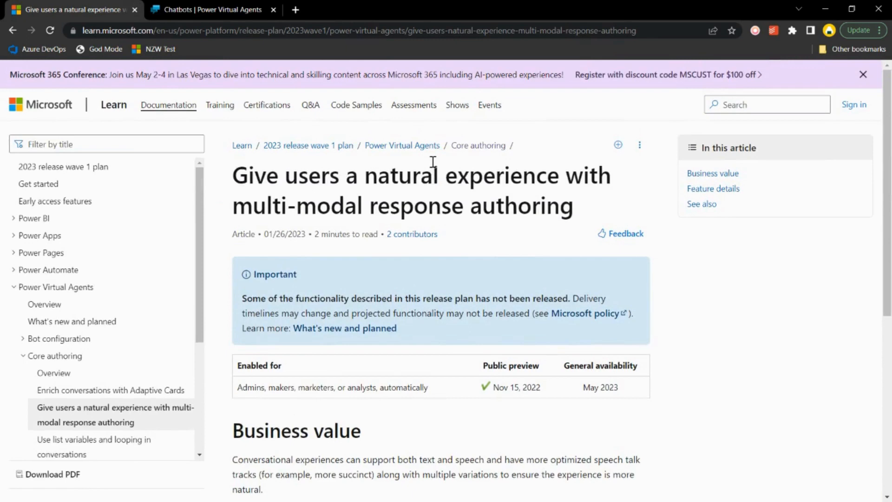
pyautogui.scroll(-2, 433, 162)
pyautogui.scroll(-2, 432, 163)
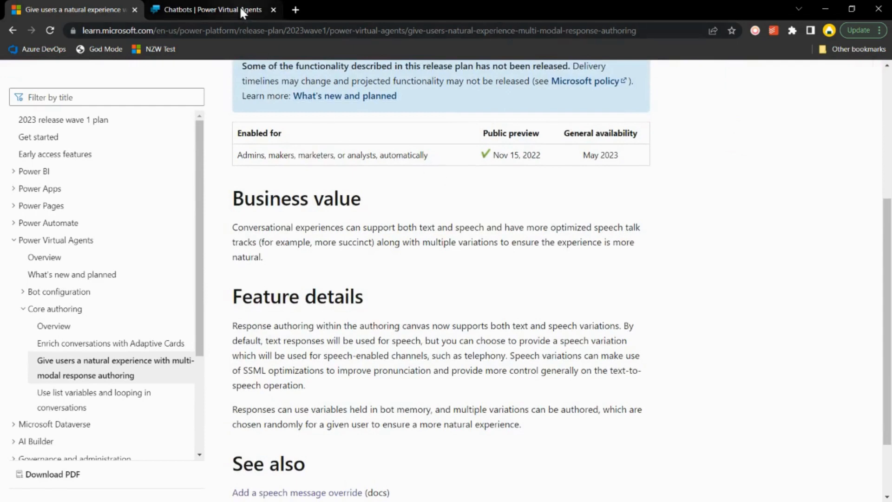
# Switch to Power Virtual Agents and open Chat bot (Preview) from the chatbot list, with a new untitled topic
pyautogui.moveTo(241, 12)
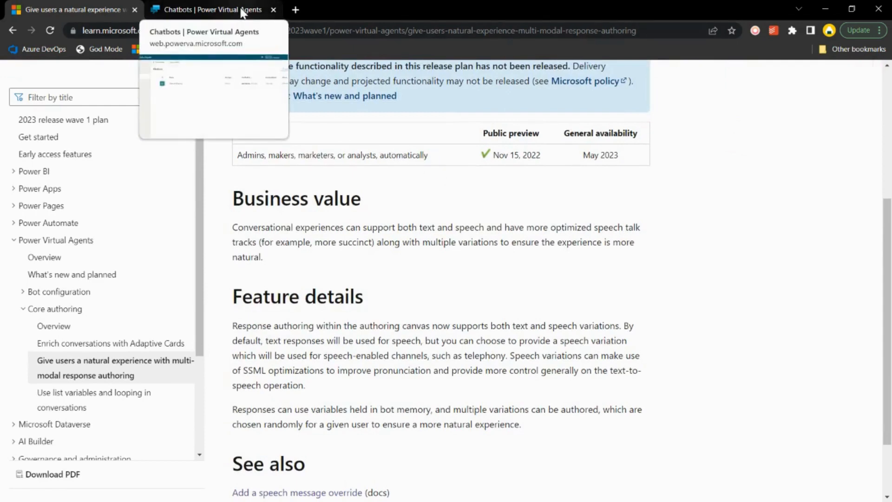
pyautogui.click(243, 13)
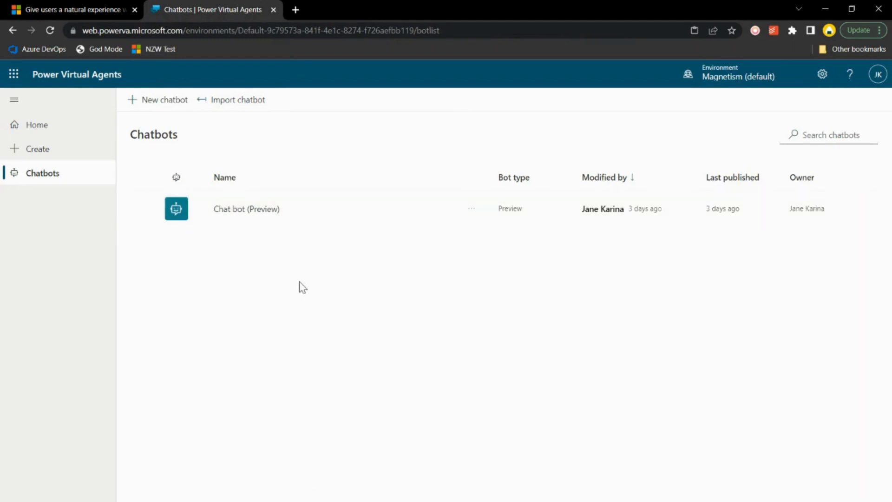
pyautogui.click(67, 131)
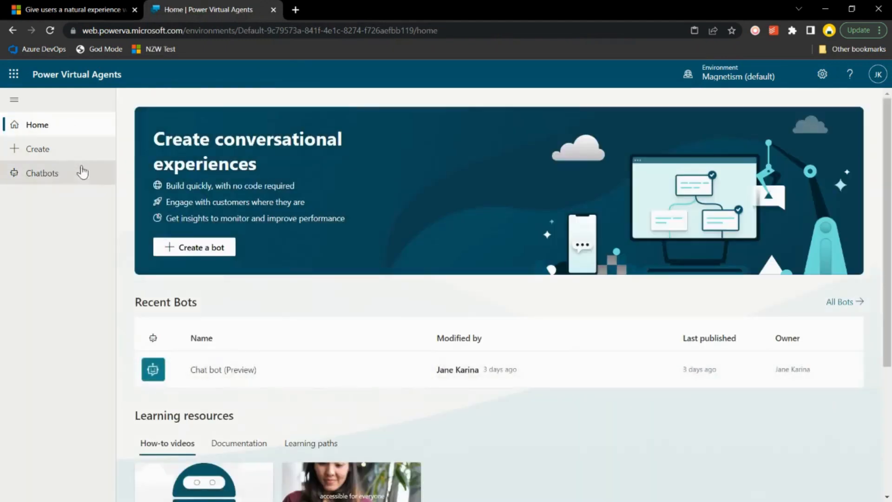
pyautogui.click(80, 181)
pyautogui.click(245, 211)
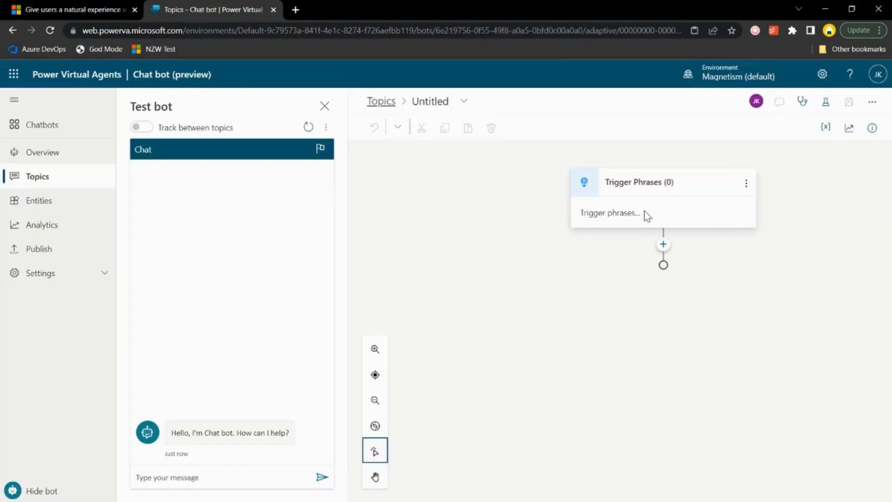
# Add the trigger phrase "paint" to the untitled topic
pyautogui.click(645, 214)
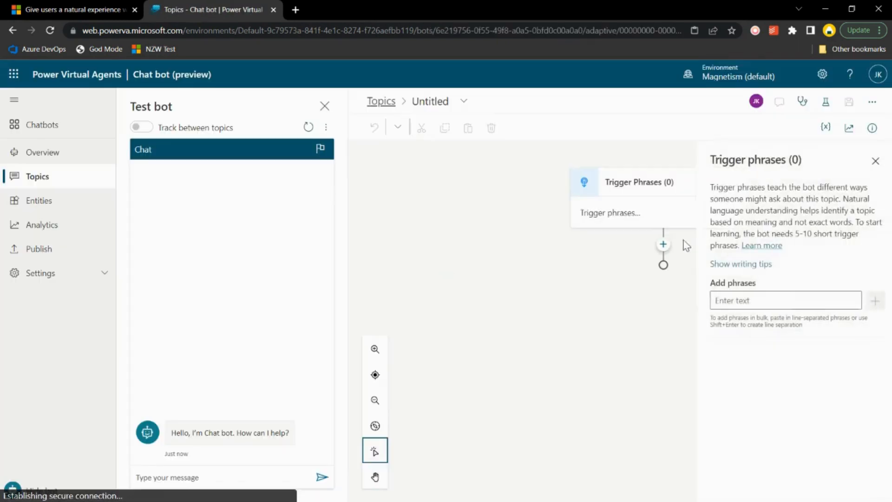
pyautogui.click(746, 300)
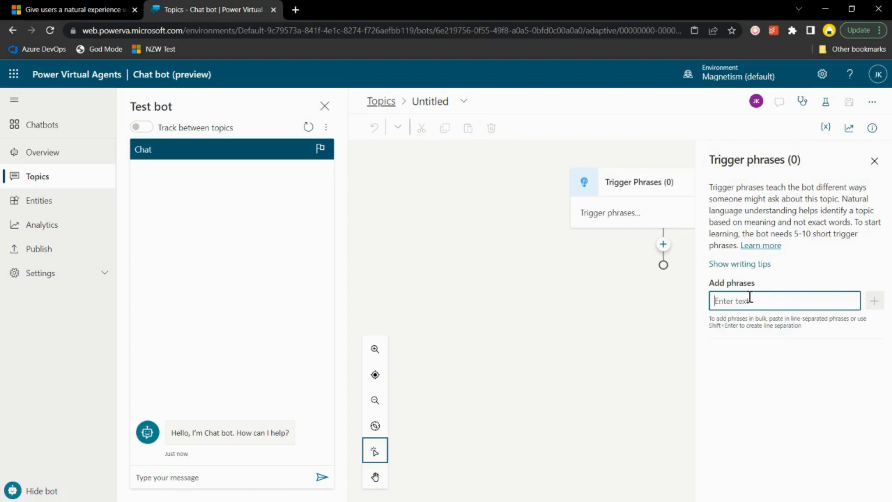
pyautogui.write('pa')
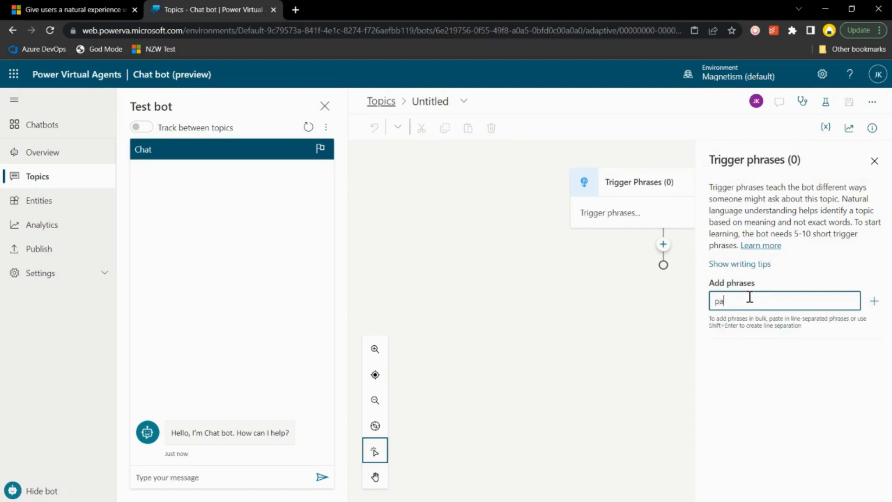
pyautogui.write('nint')
pyautogui.press('Return')
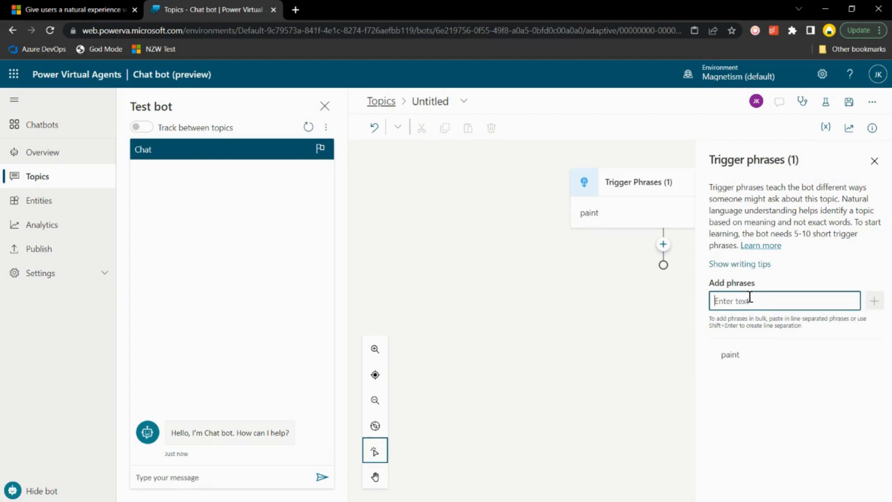
# Add the trigger phrases "I would like paint" and "What paint do you have?" to the topic
pyautogui.write('H')
pyautogui.press('BackSpace')
pyautogui.write('I would like paint')
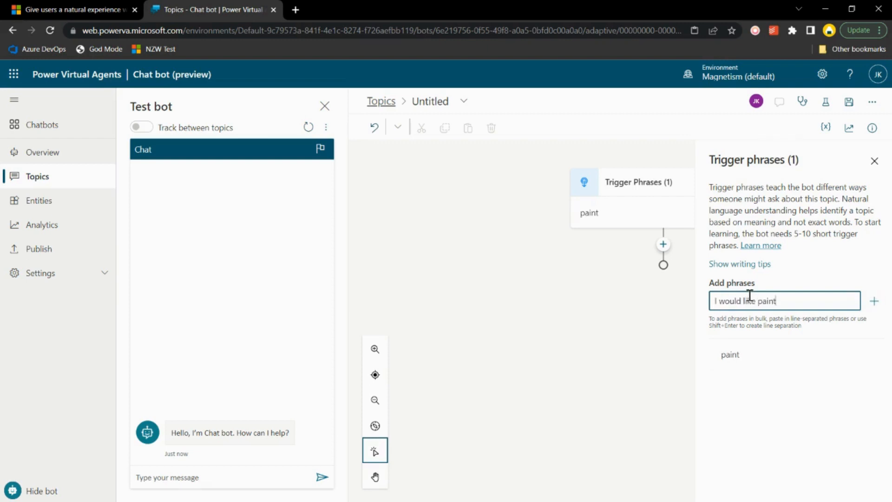
pyautogui.press('Return')
pyautogui.write('What ap')
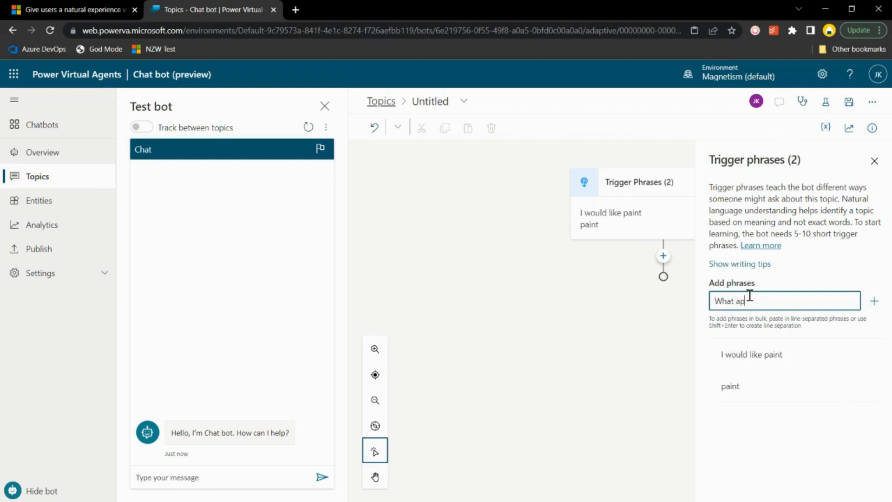
pyautogui.press('BackSpace')
pyautogui.press('BackSpace')
pyautogui.write('p')
pyautogui.press('BackSpace')
pyautogui.write('paint do you have?')
pyautogui.press('Return')
# Rename the untitled topic as "Paint" and close the trigger phrase settings
pyautogui.click(430, 103)
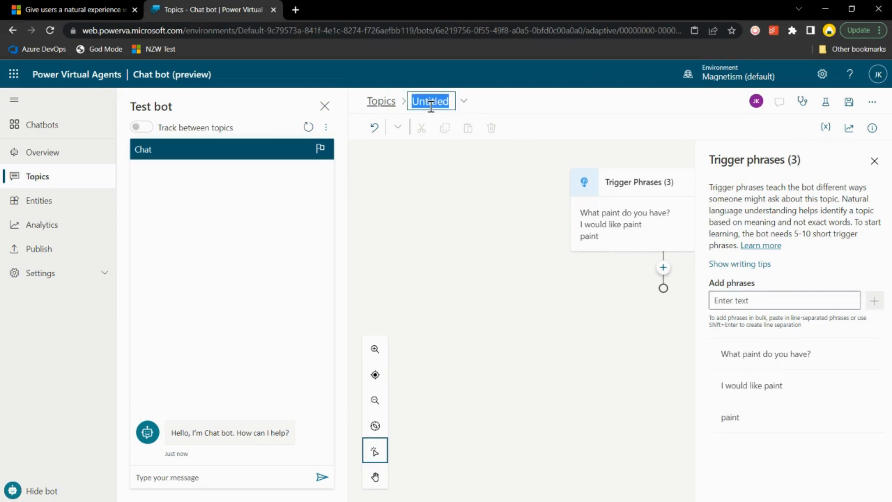
pyautogui.write('Paint')
pyautogui.press('Return')
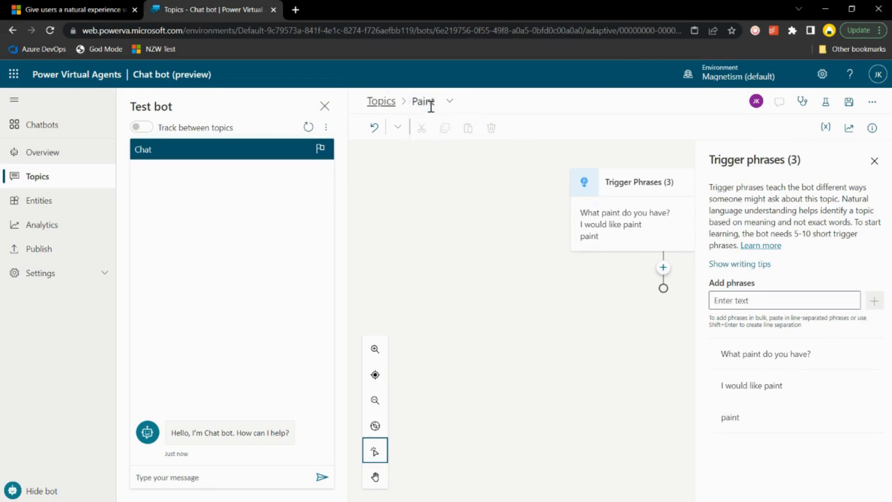
pyautogui.click(875, 162)
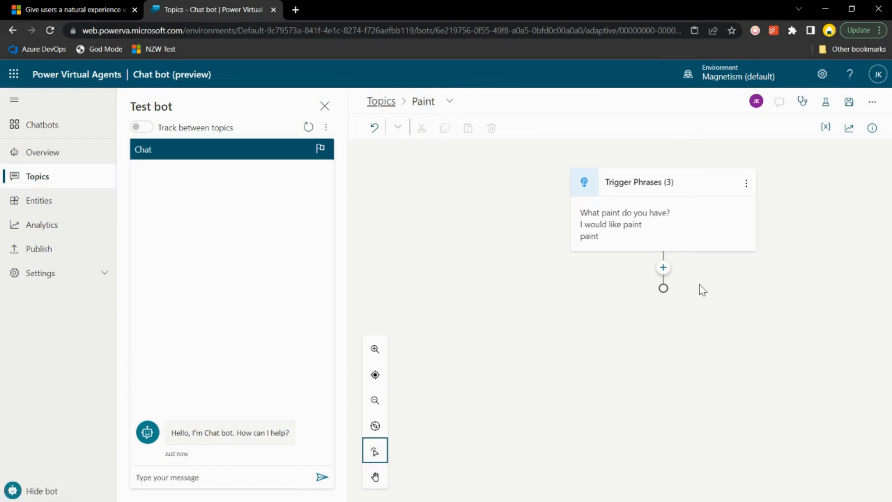
# Add a message node below the trigger phrases with the text "We have paint"
pyautogui.click(663, 267)
pyautogui.click(688, 316)
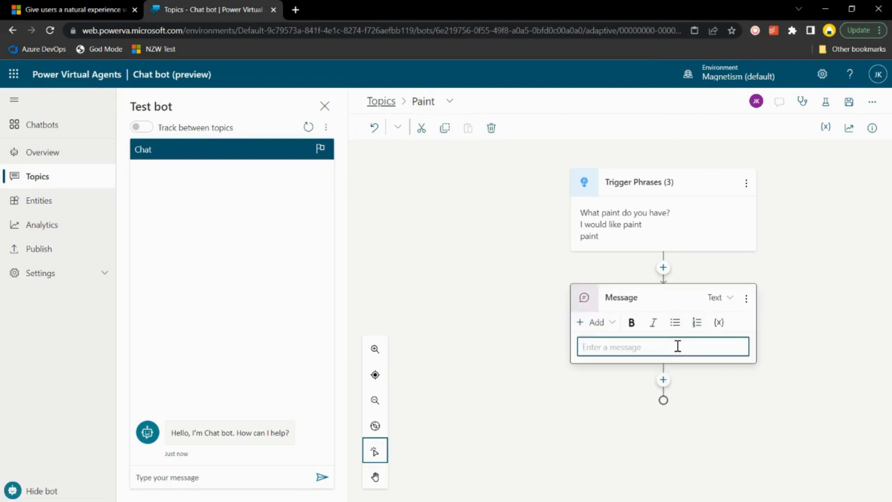
pyautogui.write('We have paint')
pyautogui.press('Return')
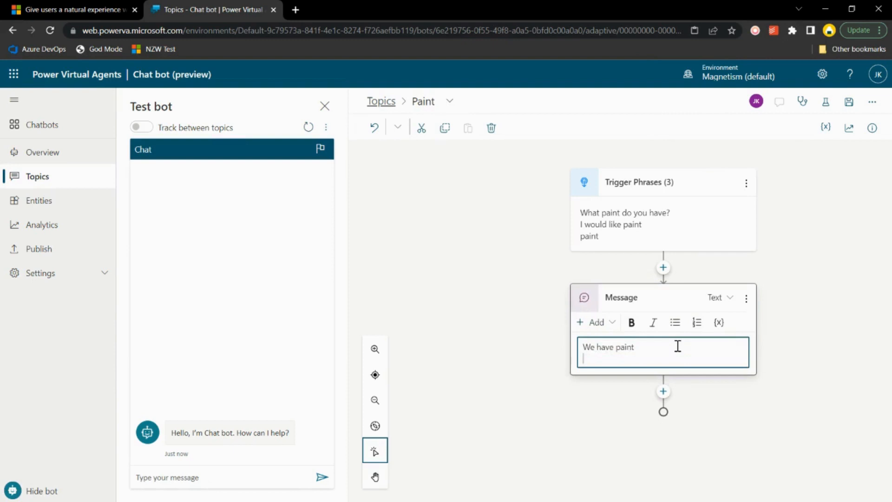
pyautogui.press('BackSpace')
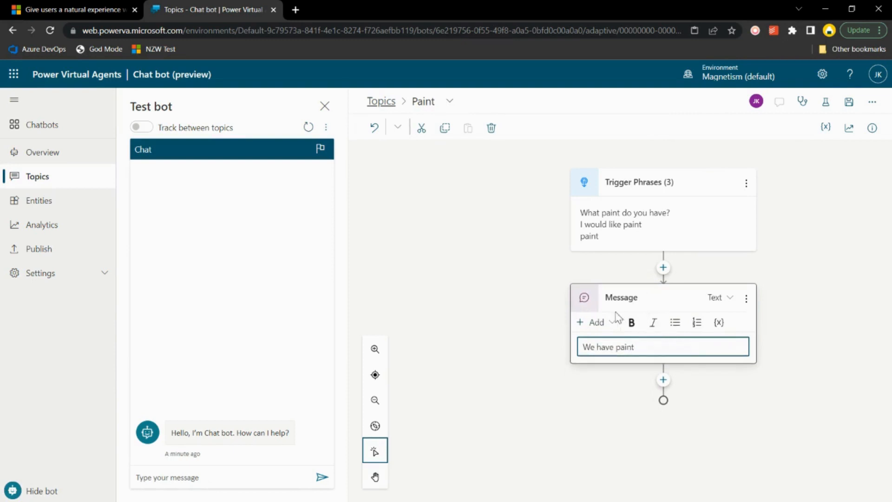
# Add the message variations "Paint is in stock" and "We can sell you paint" to the message node
pyautogui.click(600, 323)
pyautogui.click(613, 342)
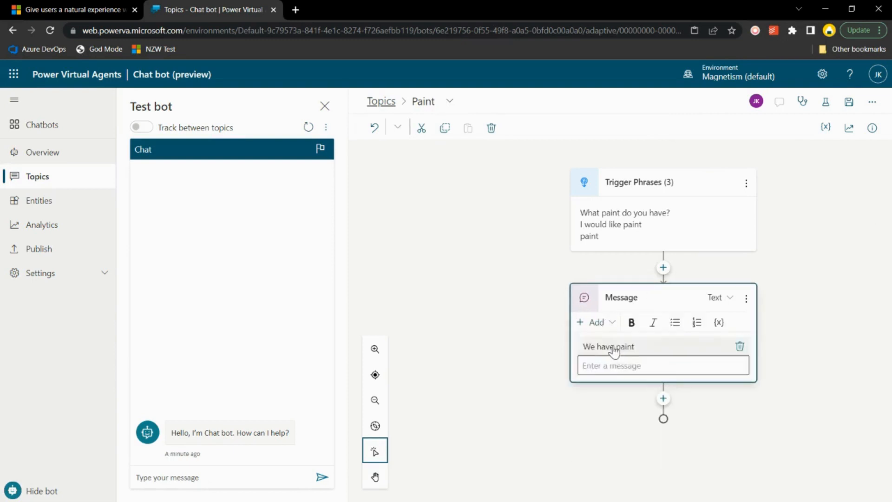
pyautogui.click(642, 360)
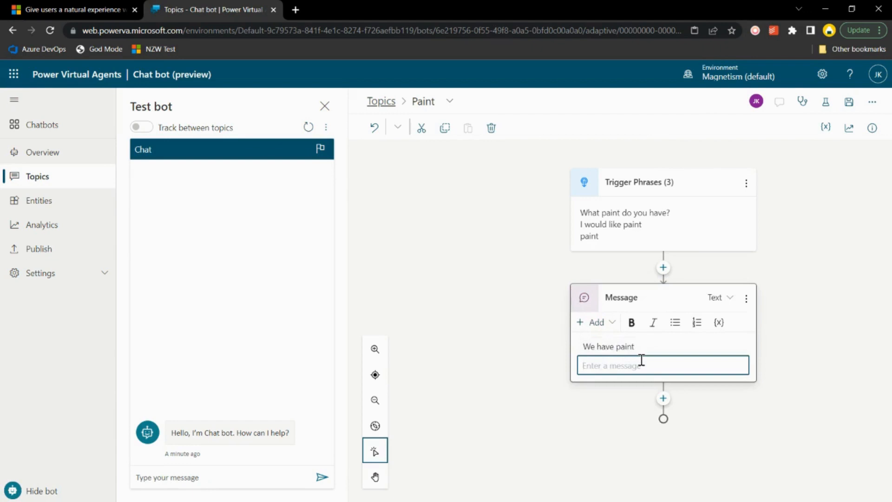
pyautogui.write('W')
pyautogui.press('BackSpace')
pyautogui.write('Paint is in stock')
pyautogui.press('Return')
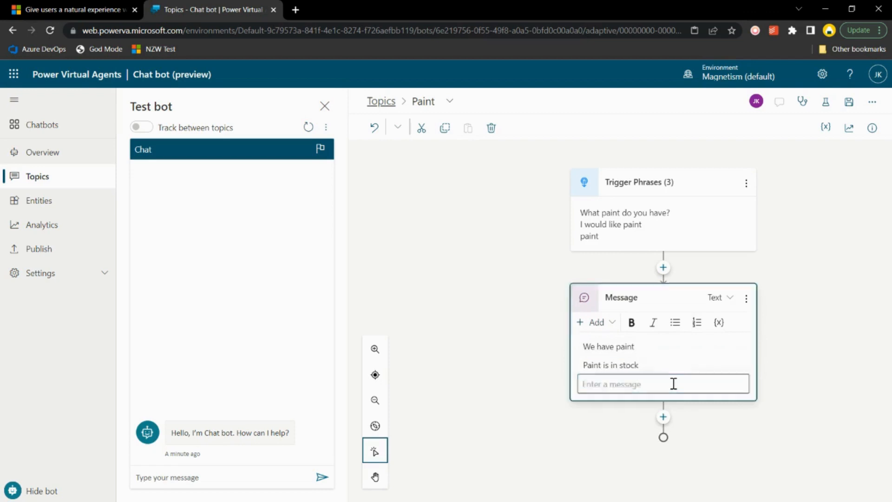
pyautogui.write('We can sell you paint')
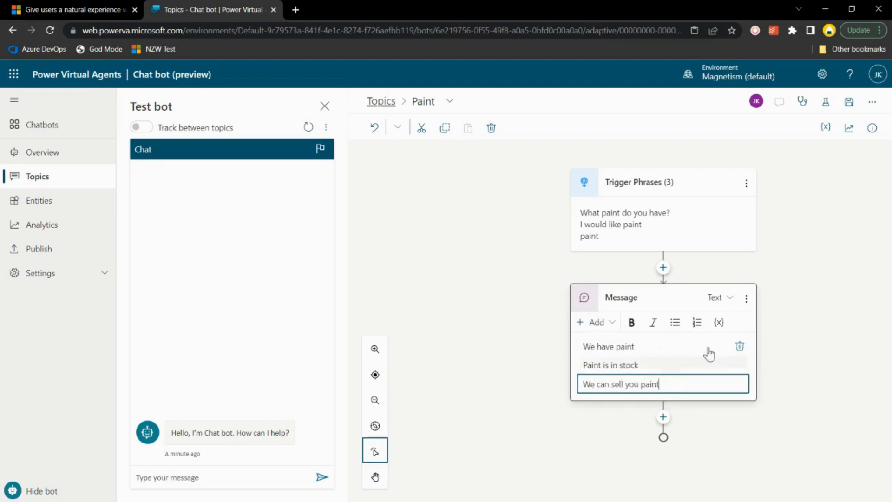
pyautogui.click(771, 352)
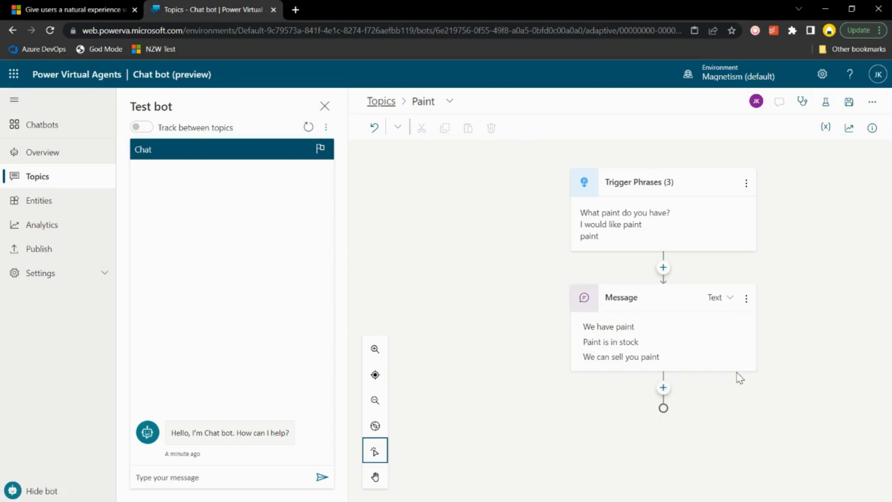
# Add a question node below the message that asks "What colour paint do you want?"
pyautogui.click(664, 388)
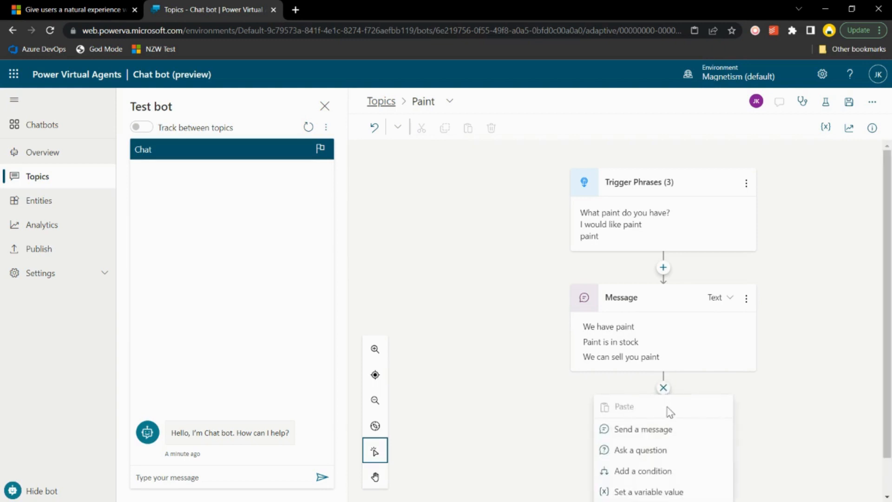
pyautogui.scroll(-1, 655, 446)
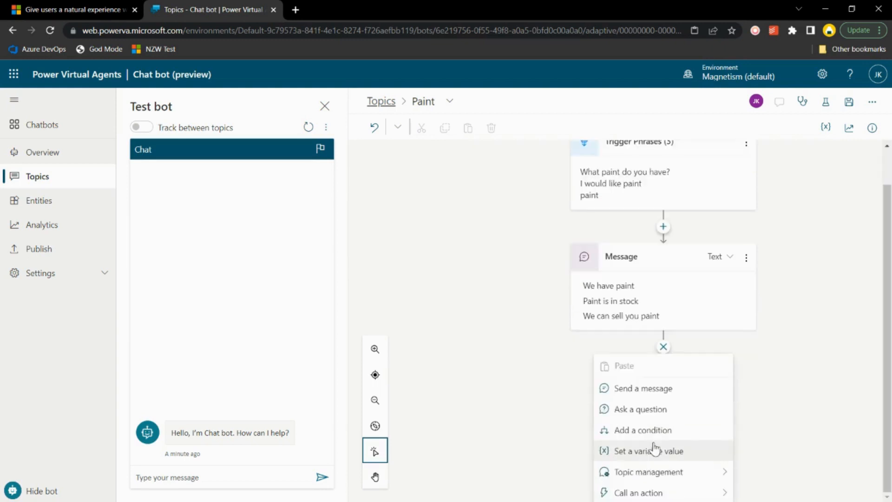
pyautogui.click(659, 410)
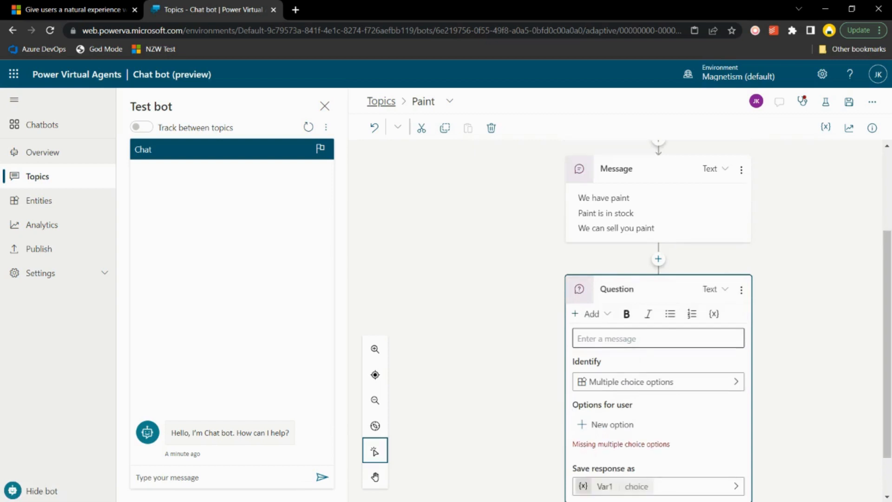
pyautogui.click(673, 342)
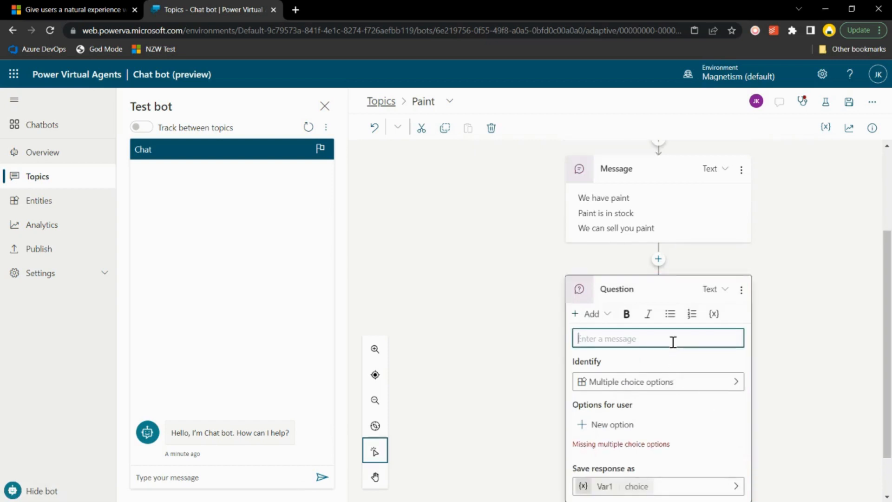
pyautogui.write('What colour paint do you want?')
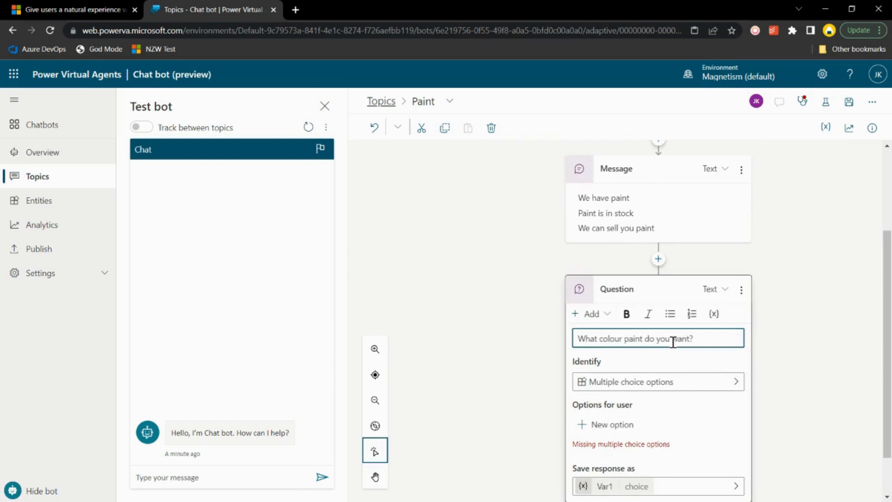
# Set the colour question to identify the user's entire response
pyautogui.click(655, 381)
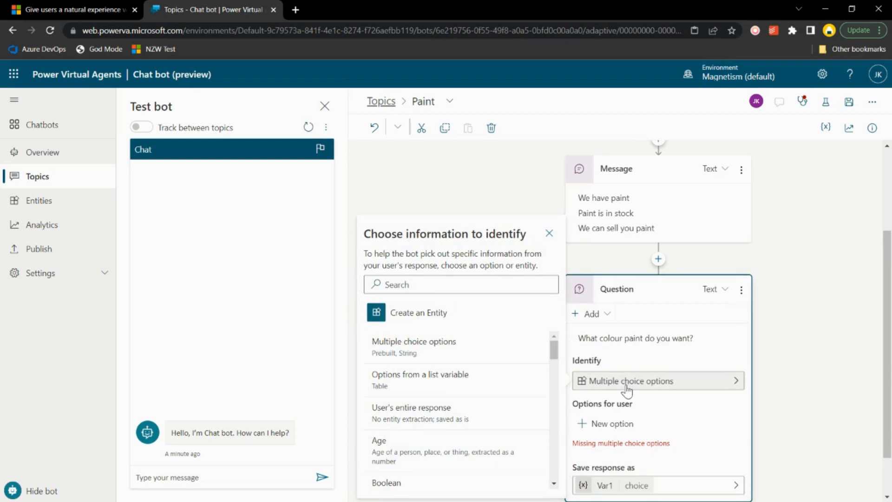
pyautogui.scroll(-3, 481, 393)
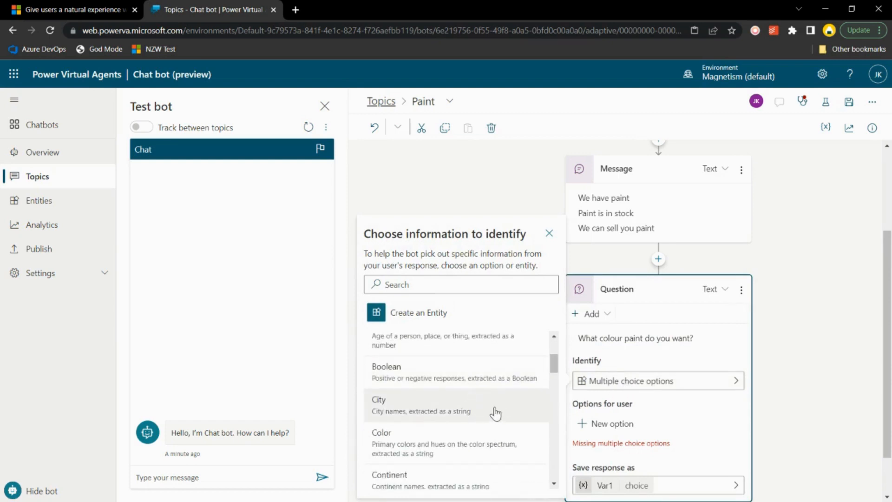
pyautogui.scroll(-1, 493, 410)
pyautogui.scroll(-2, 484, 394)
pyautogui.scroll(6, 493, 409)
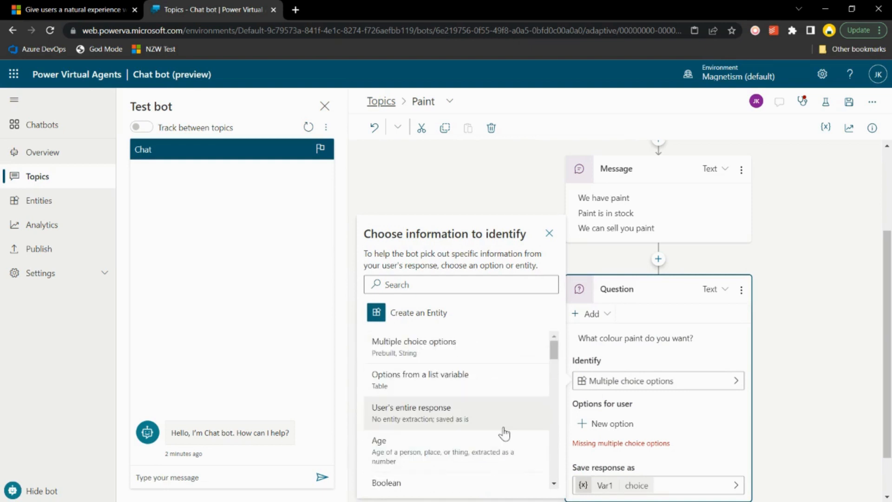
pyautogui.click(504, 431)
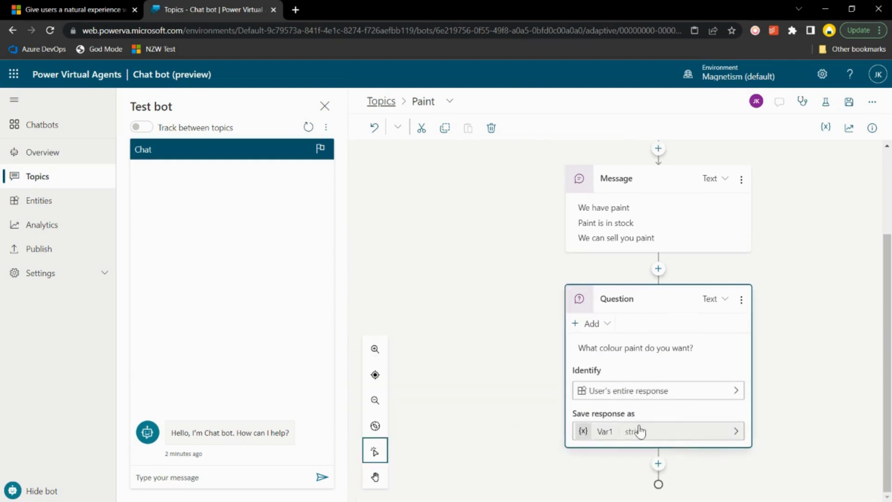
# Rename the variable that stores the colour question's response to user_paint
pyautogui.click(651, 431)
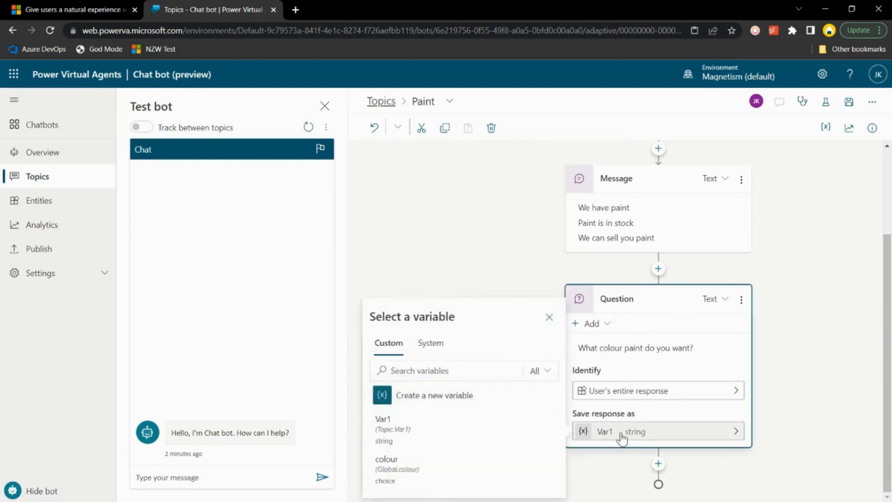
pyautogui.click(606, 431)
pyautogui.doubleClick(737, 225)
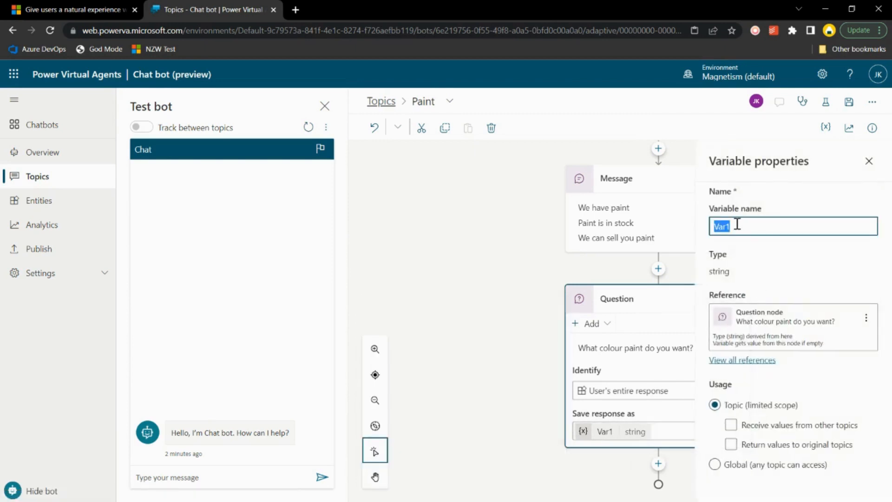
pyautogui.write('user_paint')
pyautogui.press('Return')
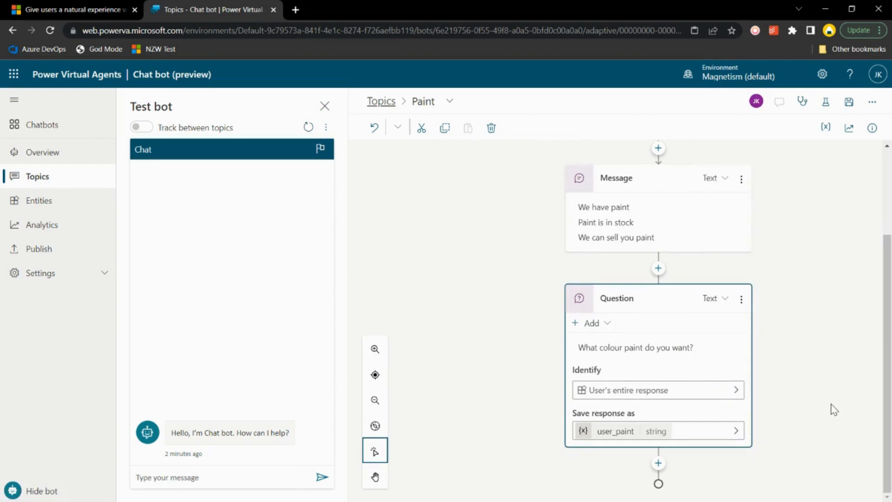
# Add a message node below the colour question reading "We have {user_paint} paint in stock", with user_paint inserted as a variable
pyautogui.click(658, 464)
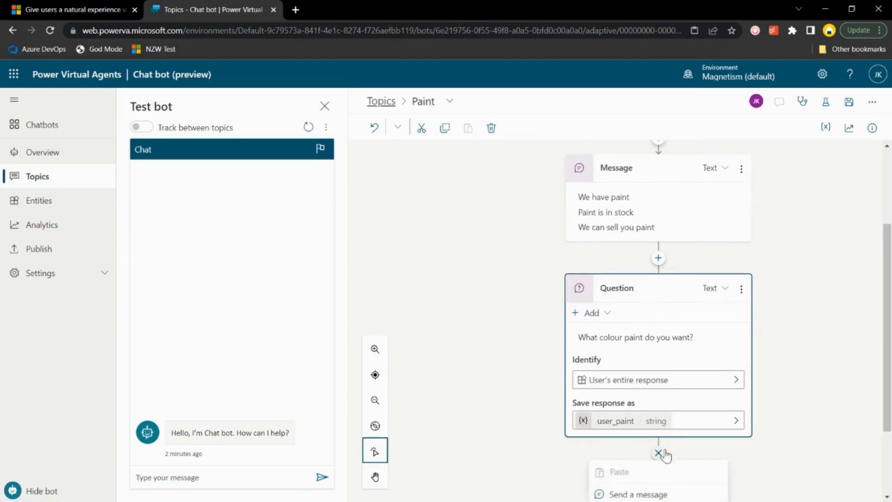
pyautogui.scroll(-3, 662, 441)
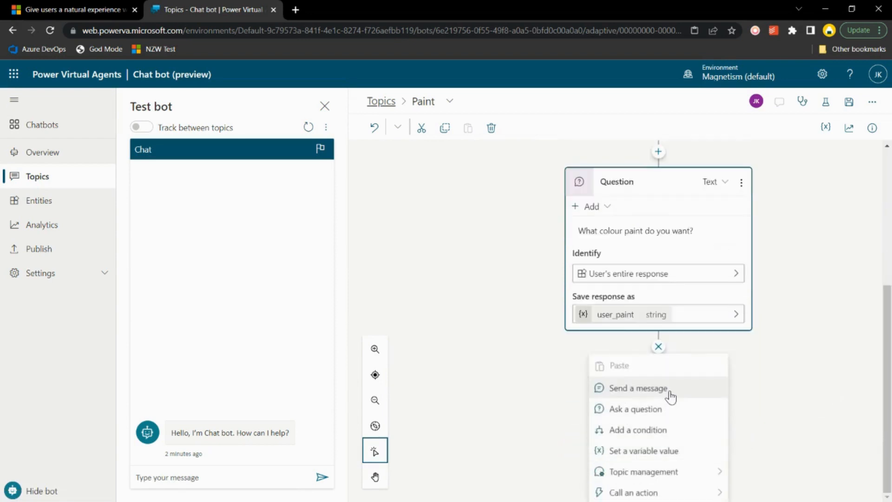
pyautogui.click(670, 396)
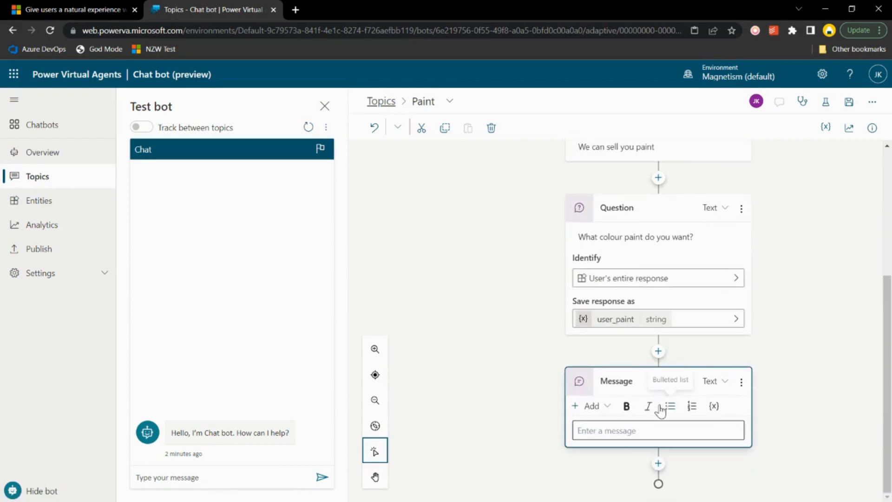
pyautogui.click(586, 411)
pyautogui.click(642, 429)
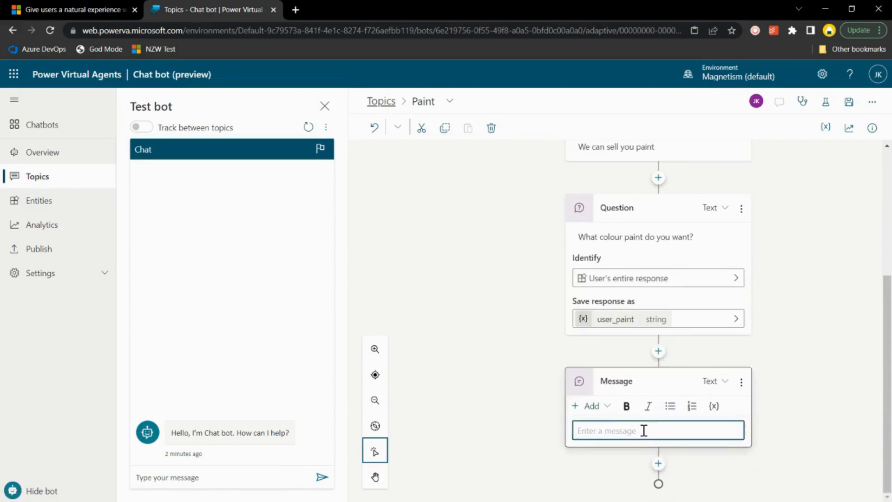
pyautogui.write('We have')
pyautogui.click(714, 406)
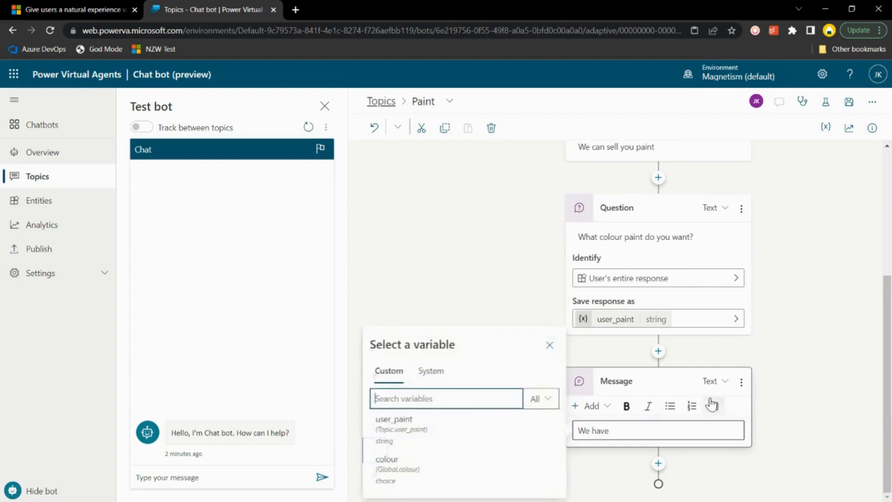
pyautogui.click(496, 432)
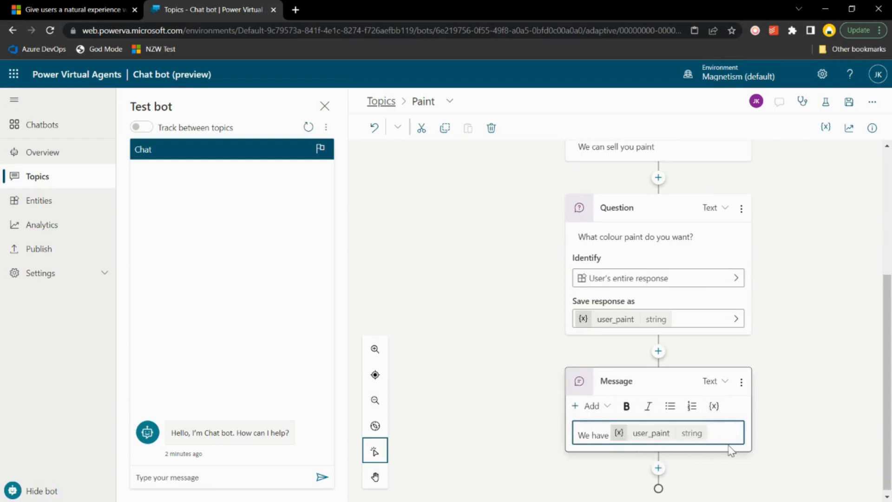
pyautogui.write('paint in stock')
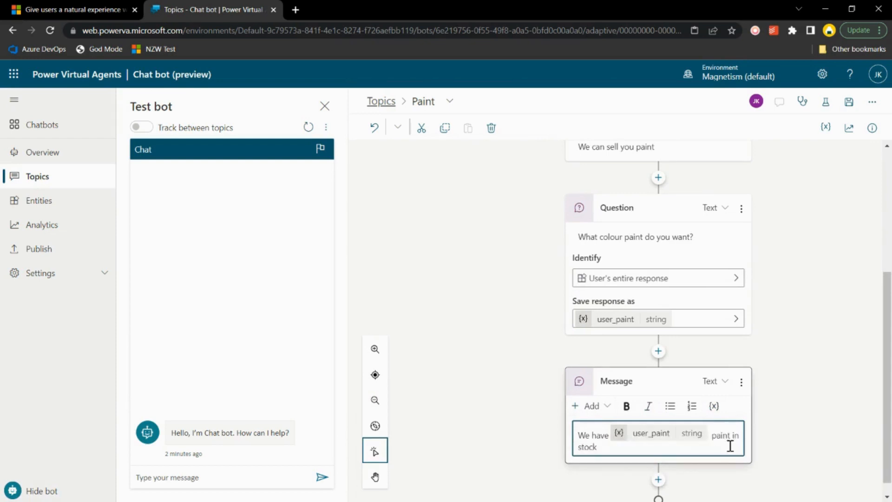
pyautogui.click(754, 425)
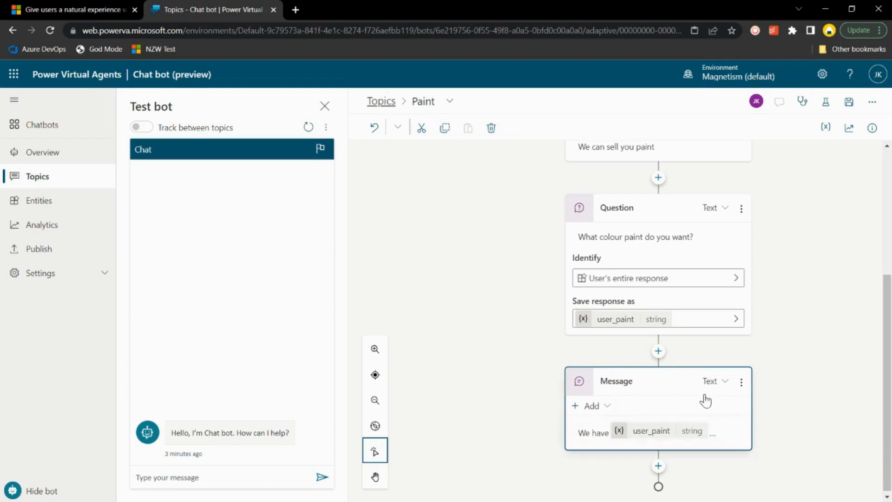
# Switch the new message node from Text to Speech and add a message variation to it
pyautogui.click(601, 410)
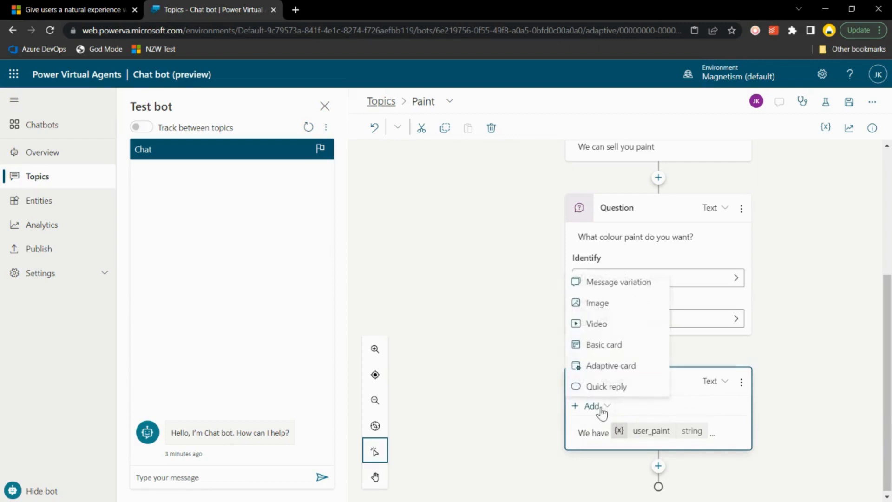
pyautogui.click(703, 397)
pyautogui.click(710, 382)
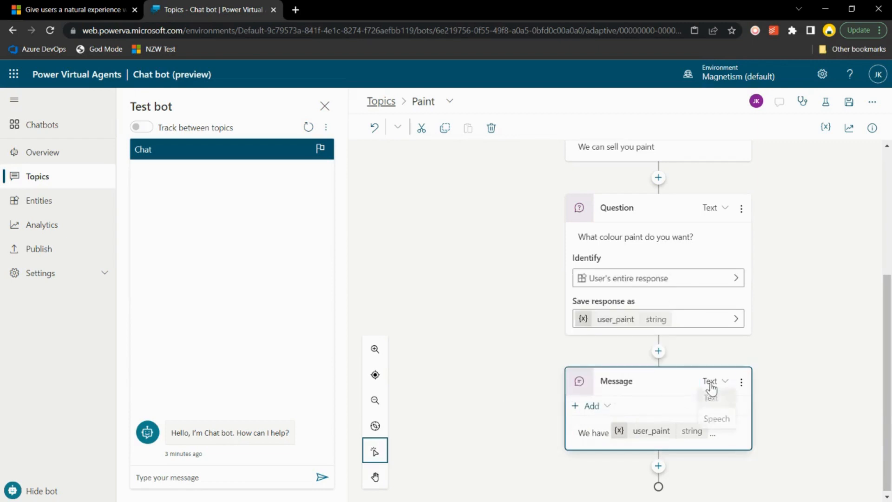
pyautogui.click(723, 419)
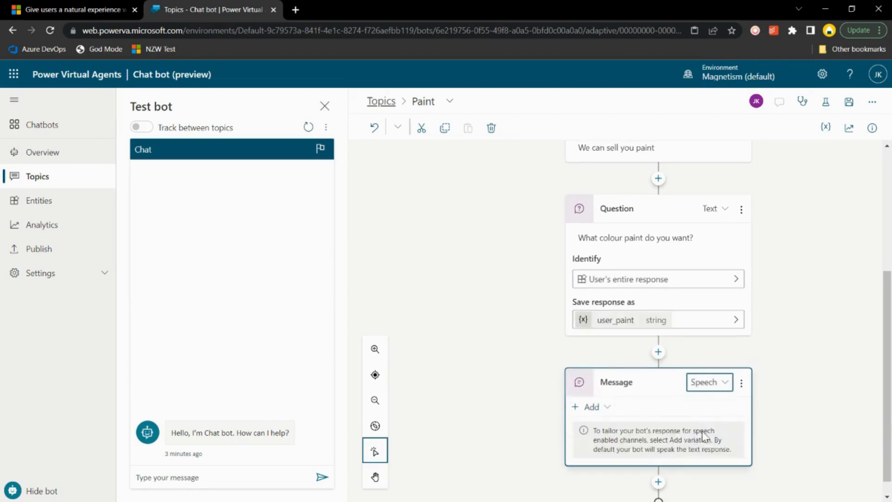
pyautogui.click(589, 408)
pyautogui.click(612, 424)
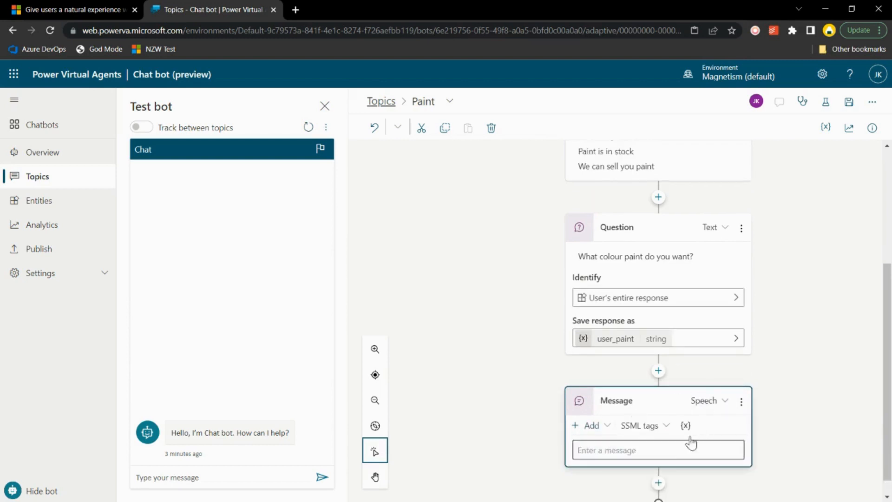
# Write the speech variation as "We do have {user_paint} paint in stock", with user_paint inserted as a variable
pyautogui.click(669, 448)
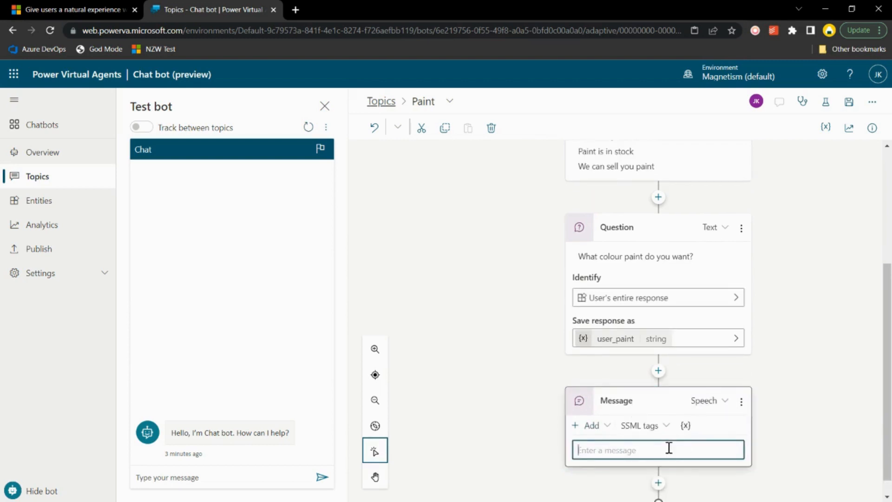
pyautogui.write('We od have')
pyautogui.write('o have')
pyautogui.click(686, 425)
pyautogui.click(497, 440)
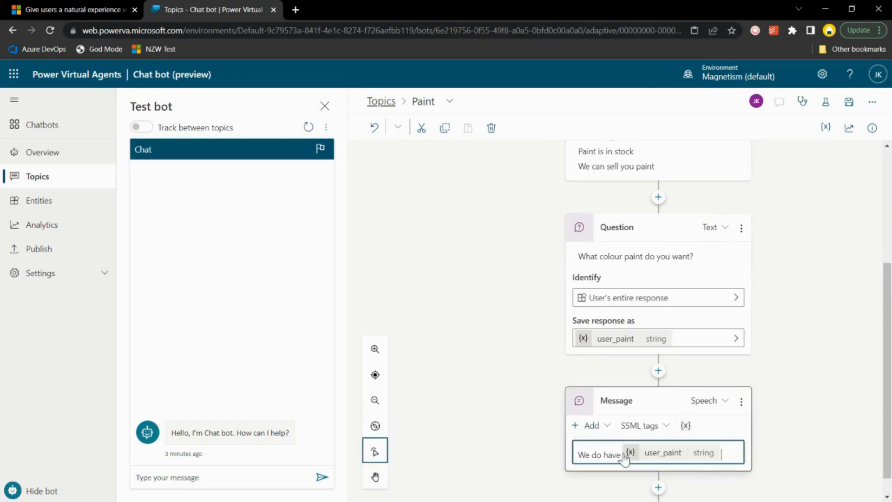
pyautogui.write('paint in stock')
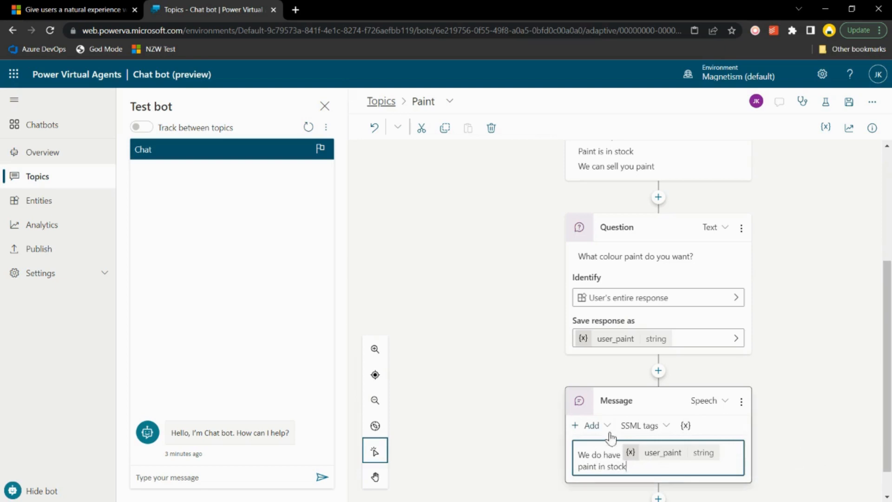
# Wrap "in stock" in a strong emphasis SSML tag within the speech message, and save the topic
pyautogui.click(642, 425)
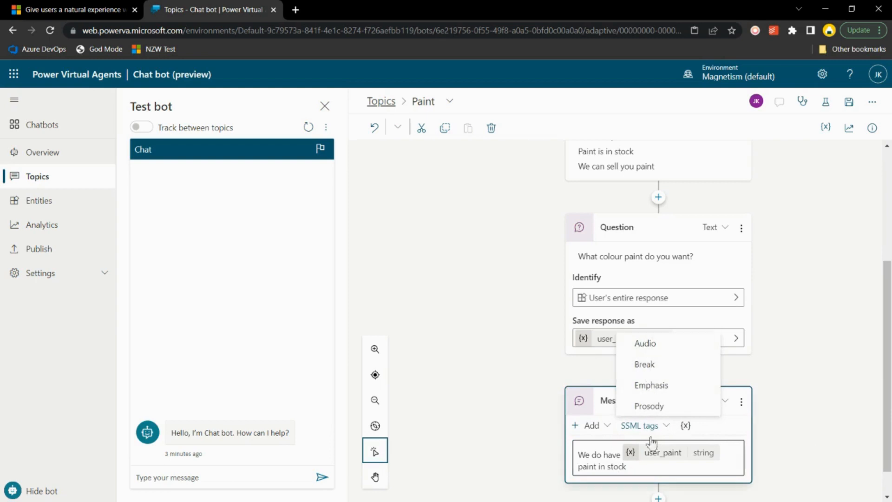
pyautogui.click(623, 454)
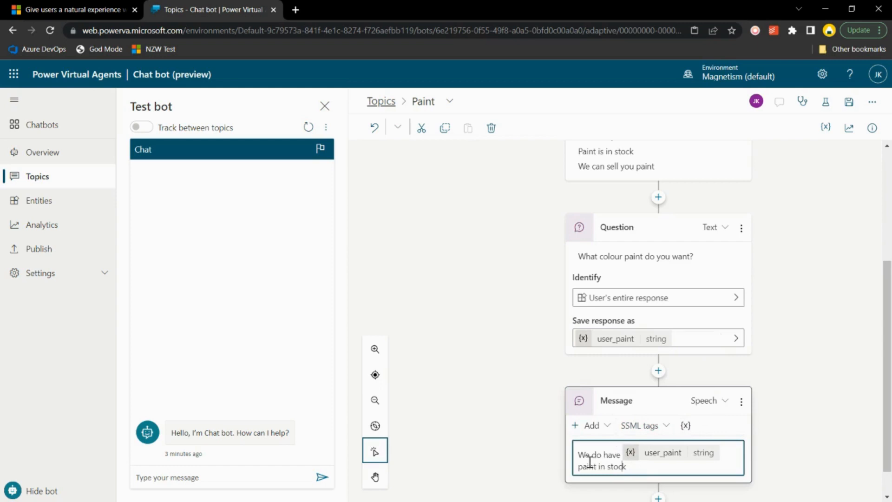
pyautogui.click(669, 425)
pyautogui.click(678, 386)
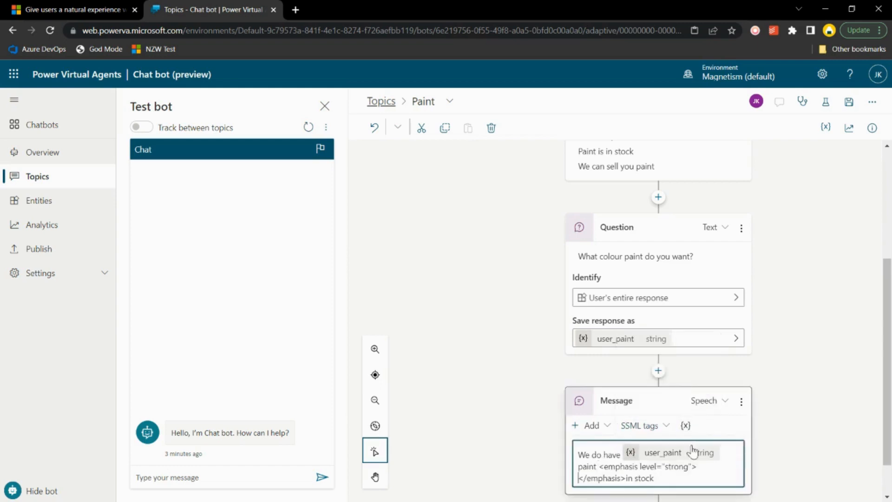
pyautogui.moveTo(653, 431); pyautogui.dragTo(626, 431)
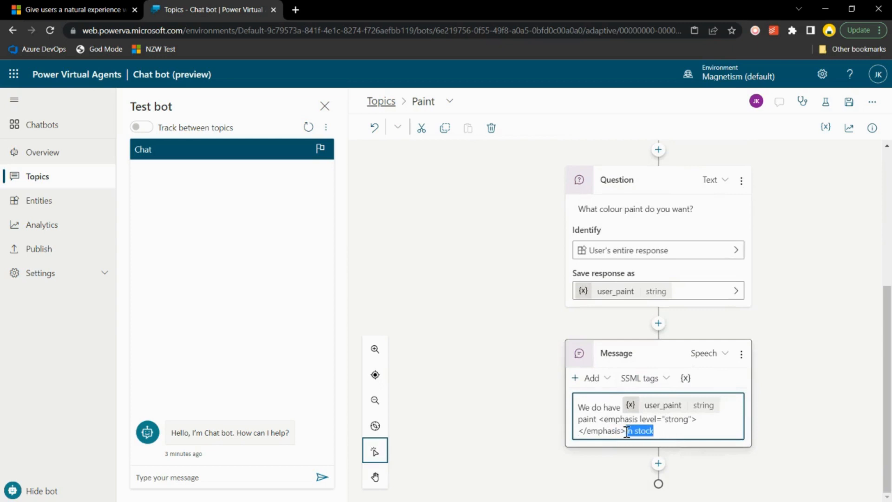
pyautogui.hotkey('ctrl', 'x')
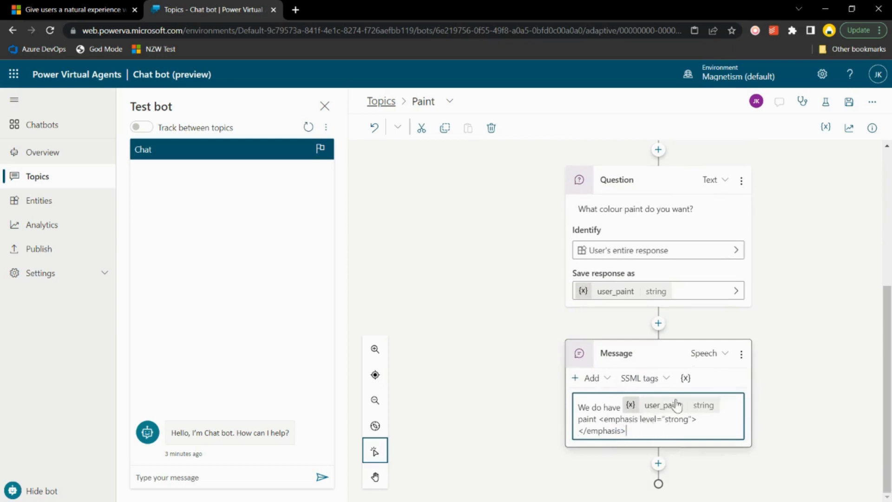
pyautogui.click(705, 421)
pyautogui.hotkey('ctrl', 'v')
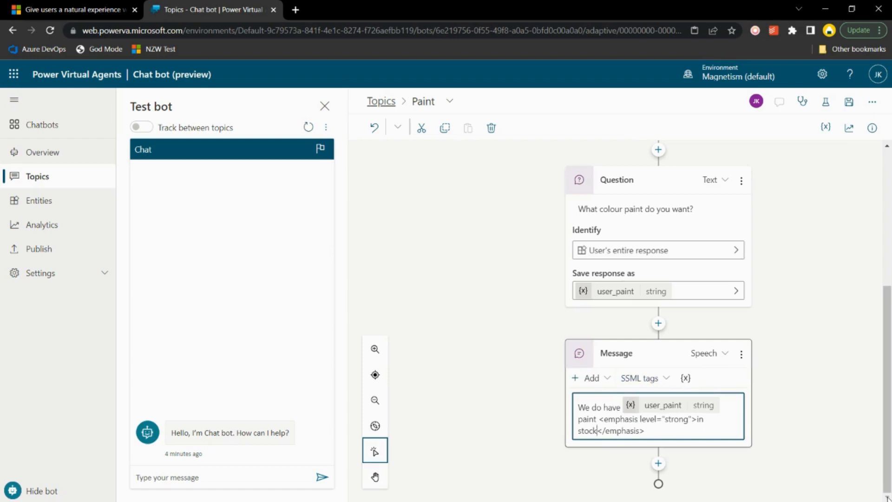
pyautogui.click(849, 102)
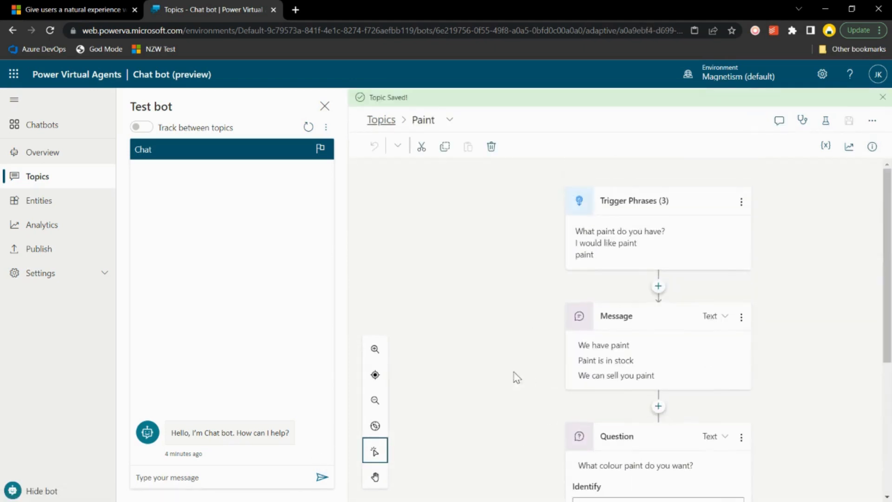
# Test the topic by sending "paunt" to the bot and answering its colour question with "red"
pyautogui.click(238, 478)
pyautogui.write('paunt')
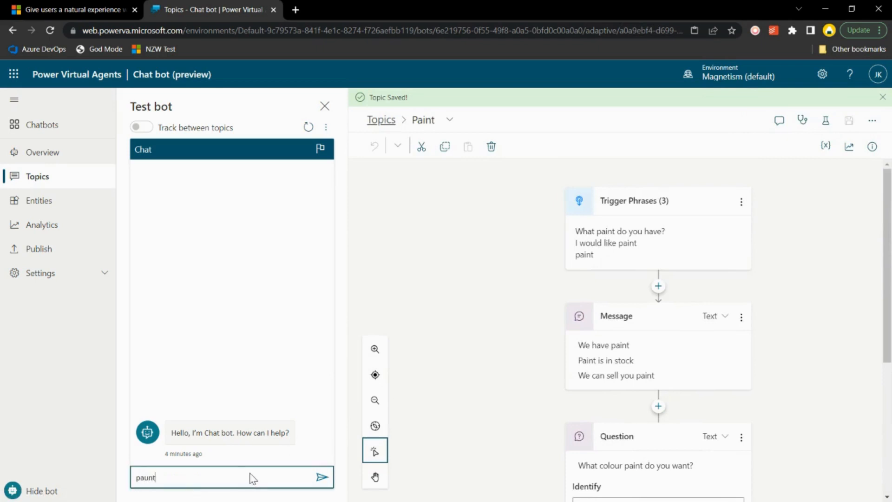
pyautogui.press('Return')
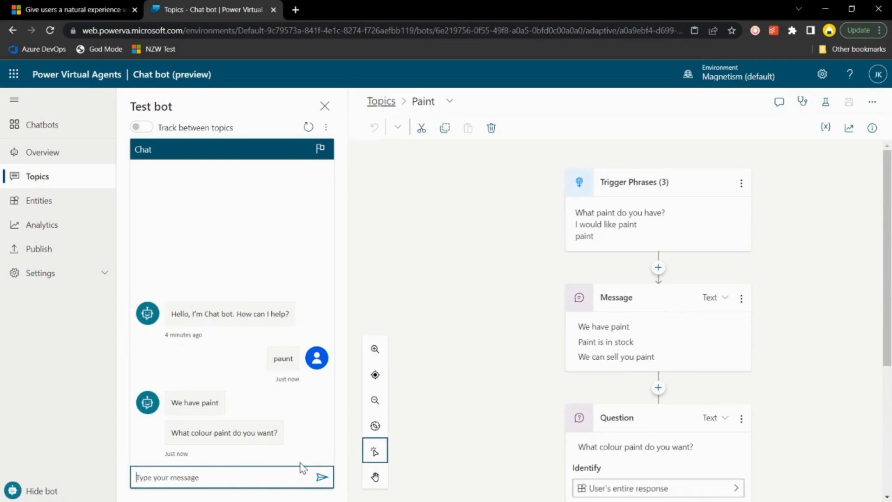
pyautogui.scroll(-3, 635, 392)
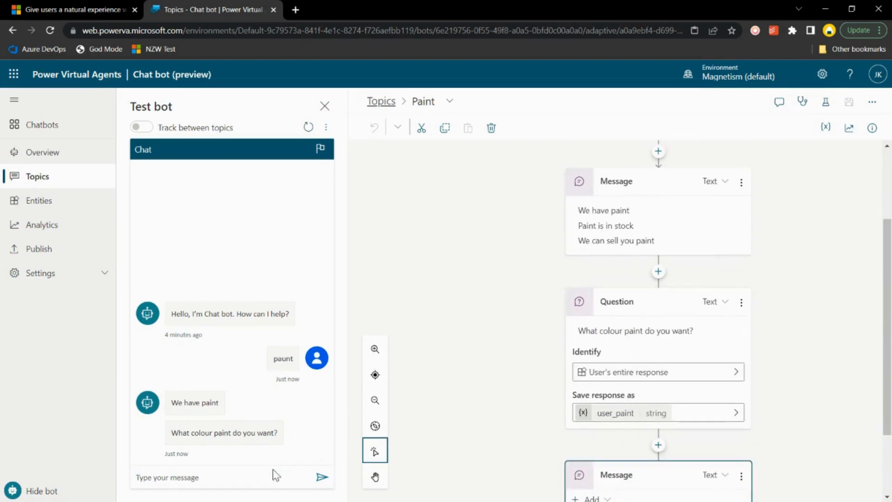
pyautogui.click(273, 481)
pyautogui.write('red')
pyautogui.press('Return')
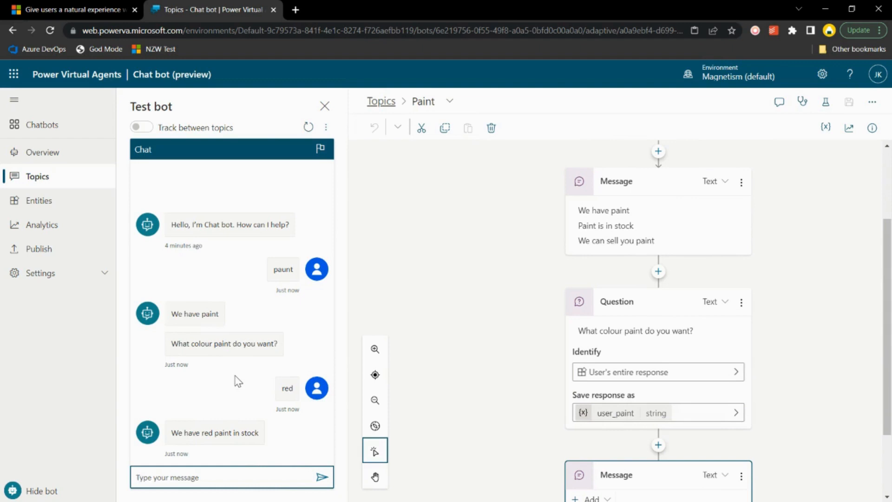
# Send "I would like paint" to the test bot and compare its reply with the first paint message
pyautogui.scroll(3, 448, 384)
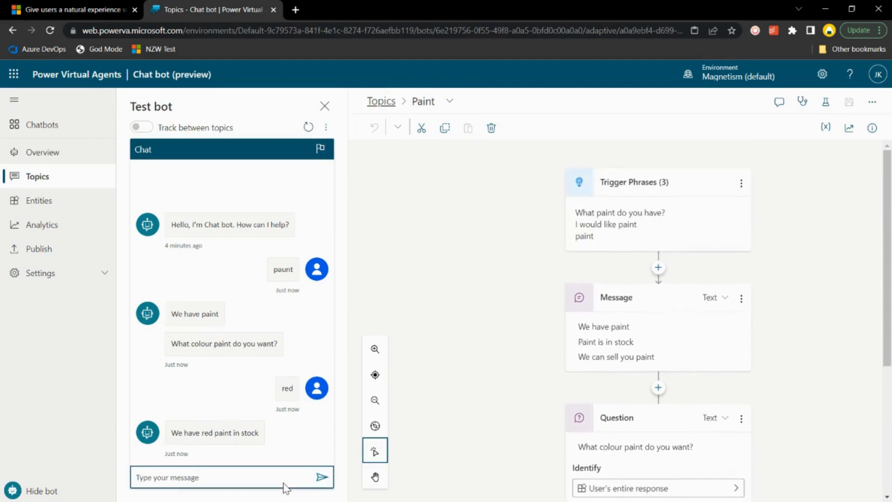
pyautogui.write('I would like paint')
pyautogui.press('Return')
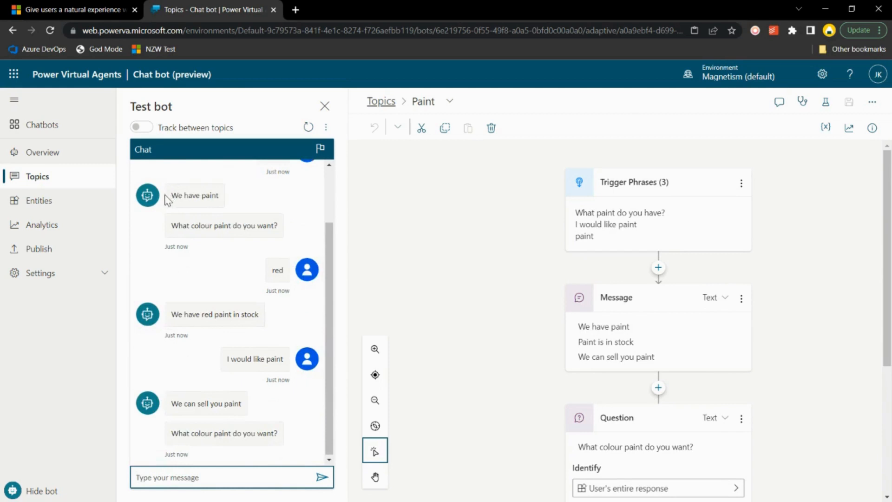
pyautogui.moveTo(169, 200); pyautogui.dragTo(249, 193)
pyautogui.click(174, 404)
pyautogui.moveTo(172, 403); pyautogui.dragTo(269, 406)
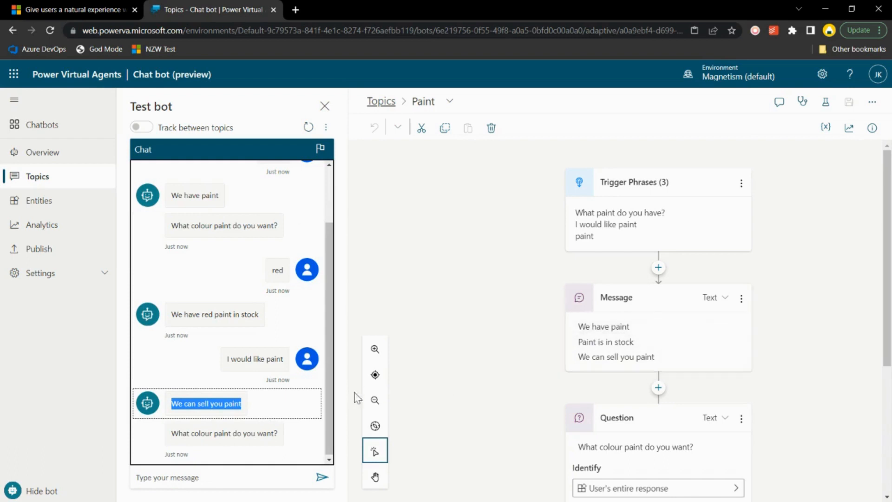
# Answer the test bot's repeated colour question with "blue"
pyautogui.scroll(-1, 354, 396)
pyautogui.click(281, 479)
pyautogui.write('b')
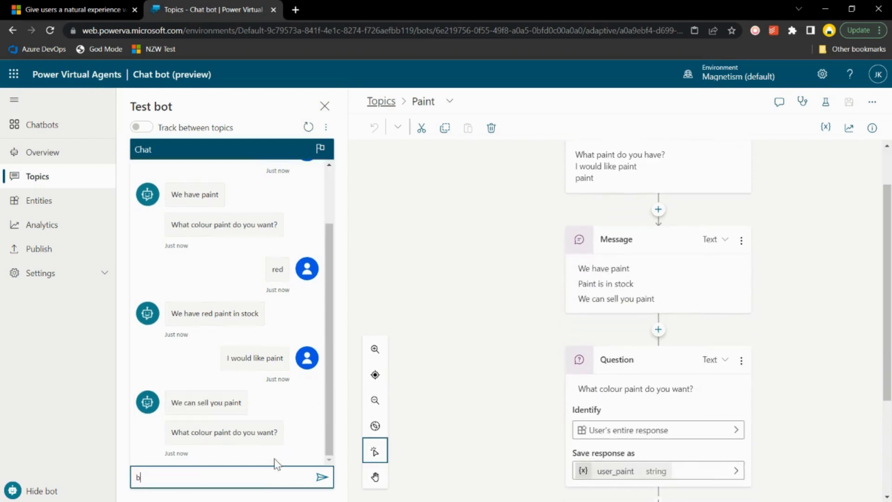
pyautogui.write('lue')
pyautogui.press('Return')
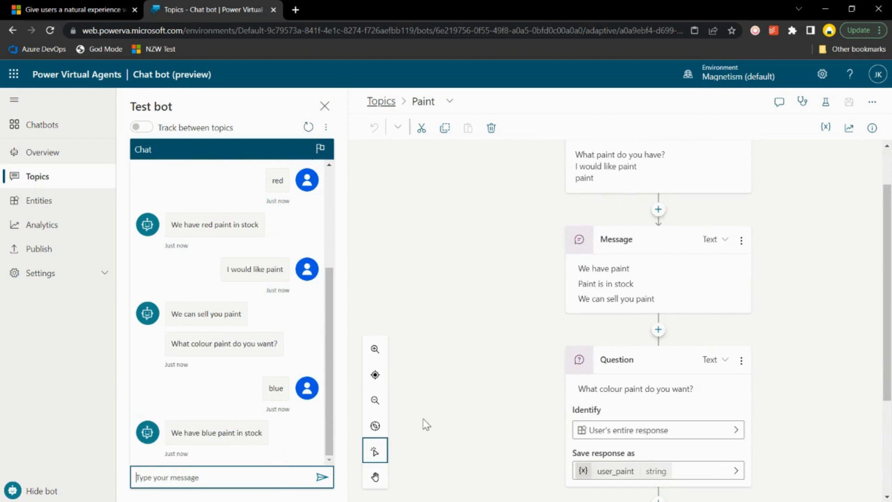